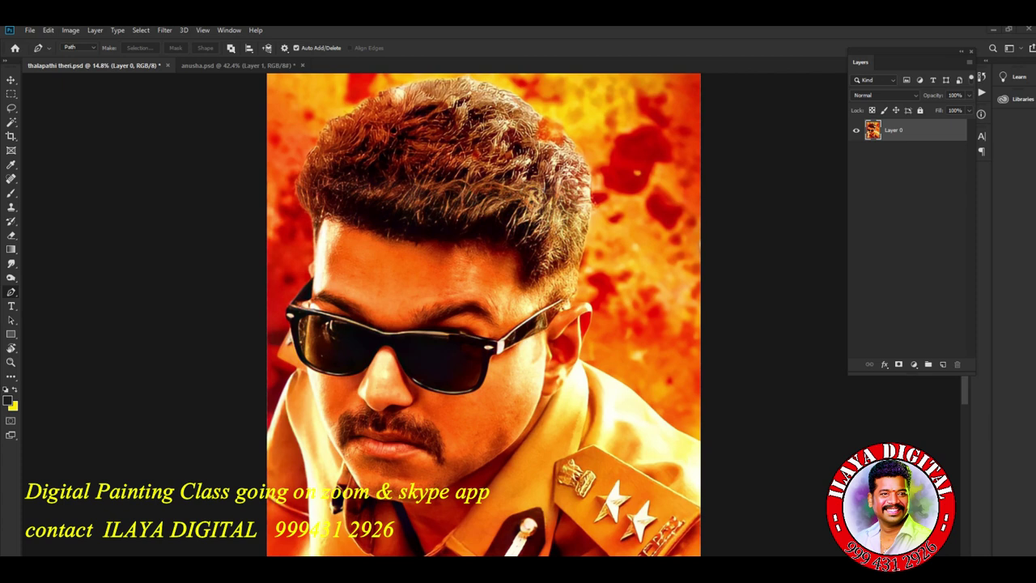
# Close the thalapathi theri.psd document without saving its changes
pyautogui.hotkey('ctrl', 'w')
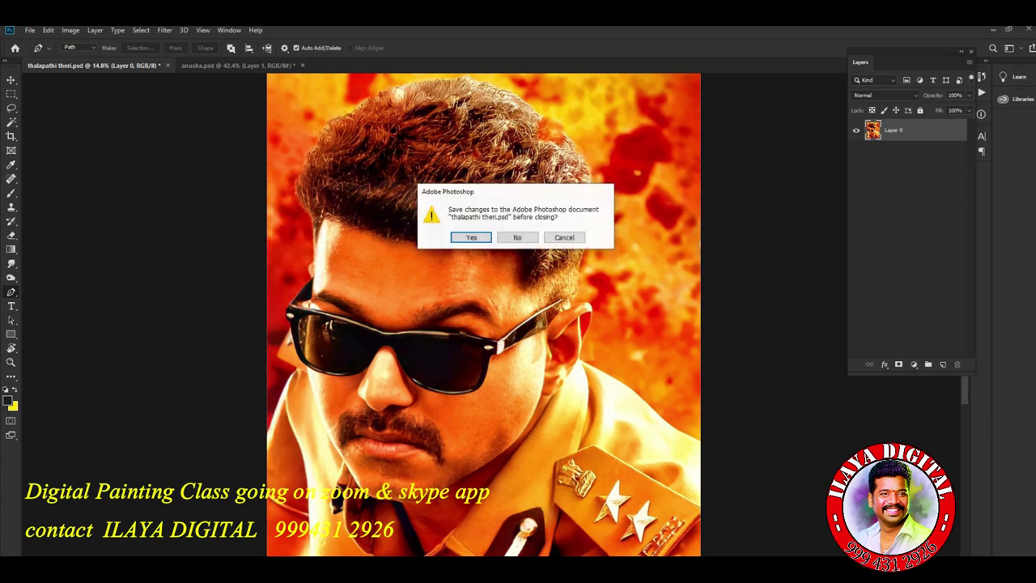
pyautogui.click(518, 235)
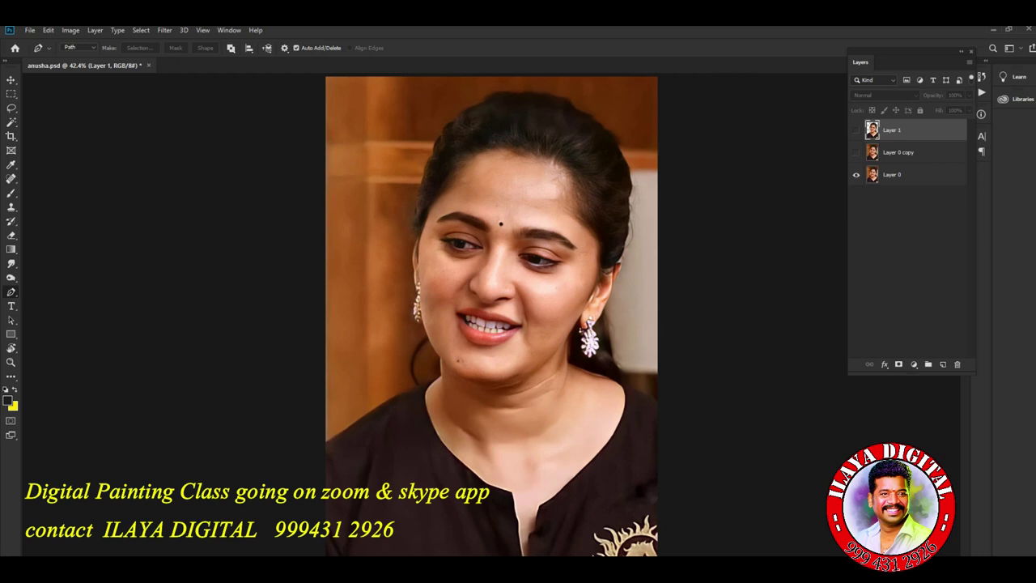
# Examine the skin, nose, eyes and mouth of the original portrait up close
pyautogui.scroll(8, 530, 283)
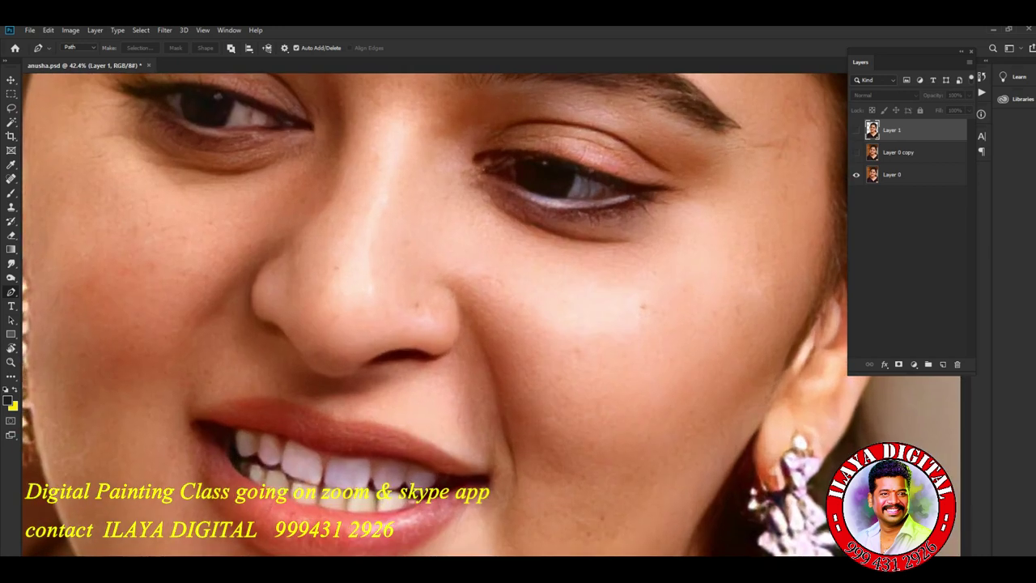
pyautogui.scroll(-3, 530, 283)
pyautogui.scroll(-3, 492, 284)
pyautogui.scroll(8, 599, 283)
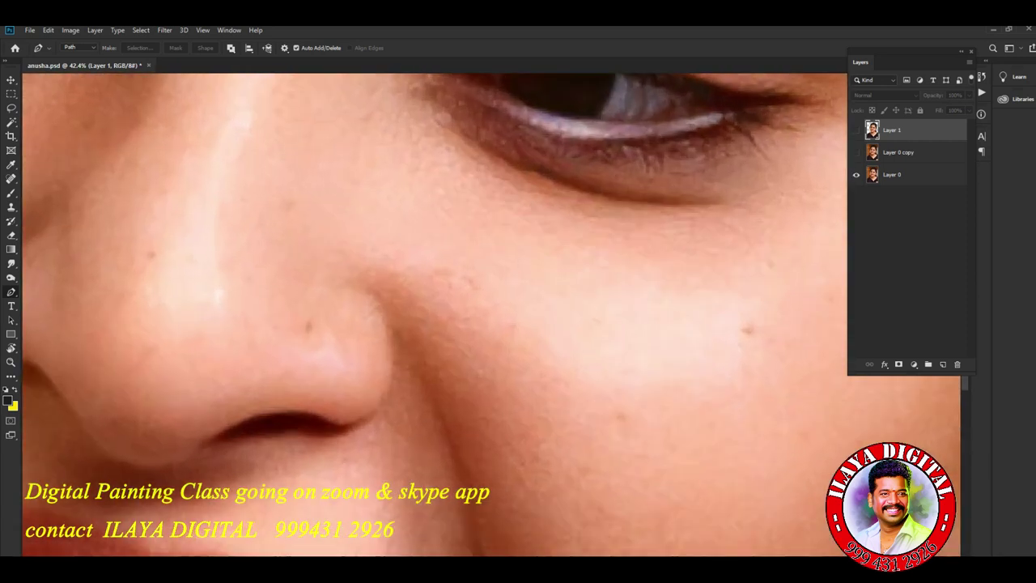
pyautogui.scroll(-10, 526, 283)
pyautogui.scroll(6, 492, 283)
pyautogui.scroll(-3, 491, 308)
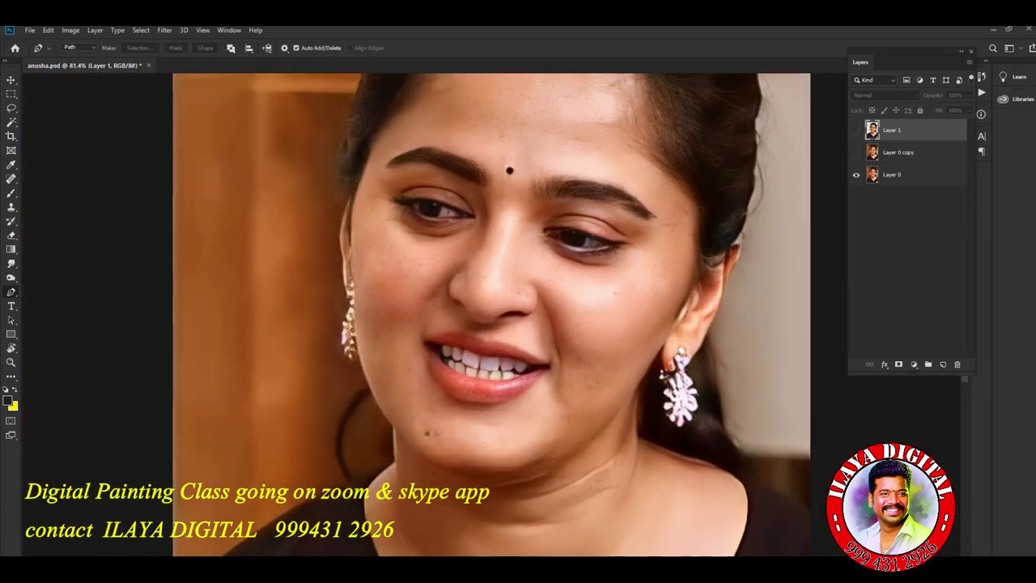
# Make the cut-out Layer 1 visible and keep Layer 0 copy hidden
pyautogui.click(856, 152)
pyautogui.click(857, 130)
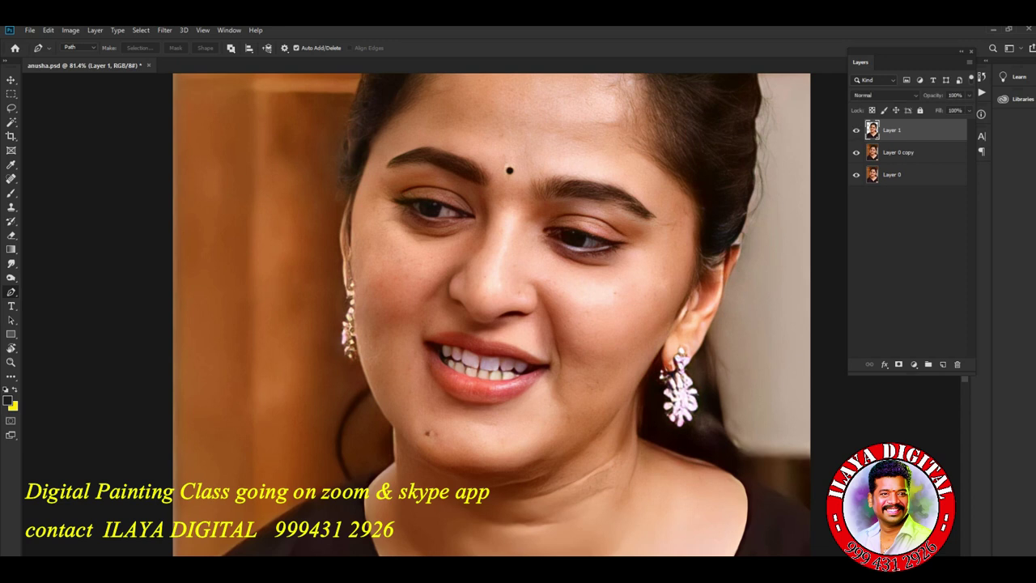
pyautogui.click(857, 152)
# Add a new layer, fill it with solid gray and place it beneath Layer 1 as the background
pyautogui.hotkey('ctrl', 'shift', 'n')
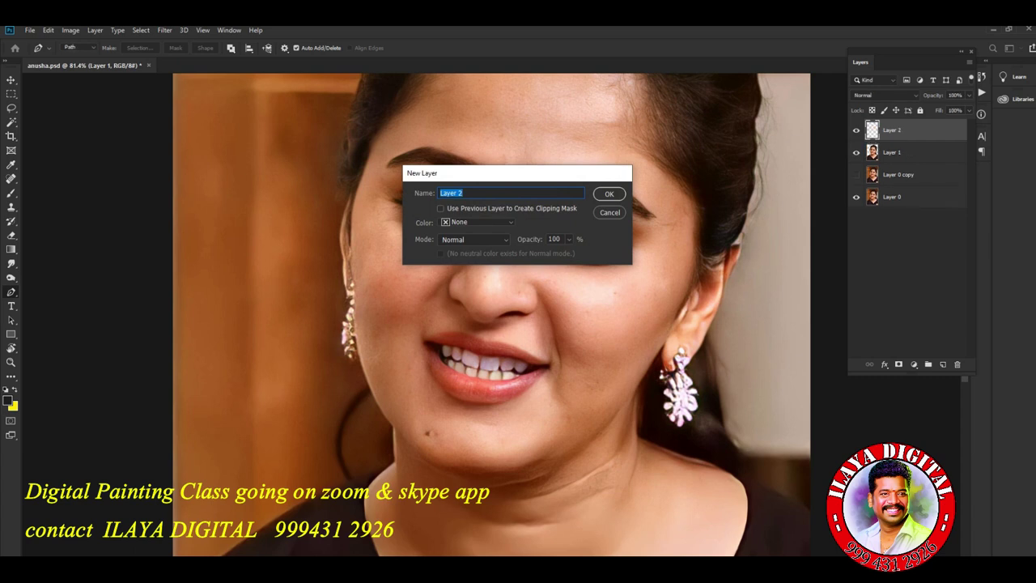
pyautogui.press('Return')
pyautogui.hotkey('shift', 'BackSpace')
pyautogui.press('Return')
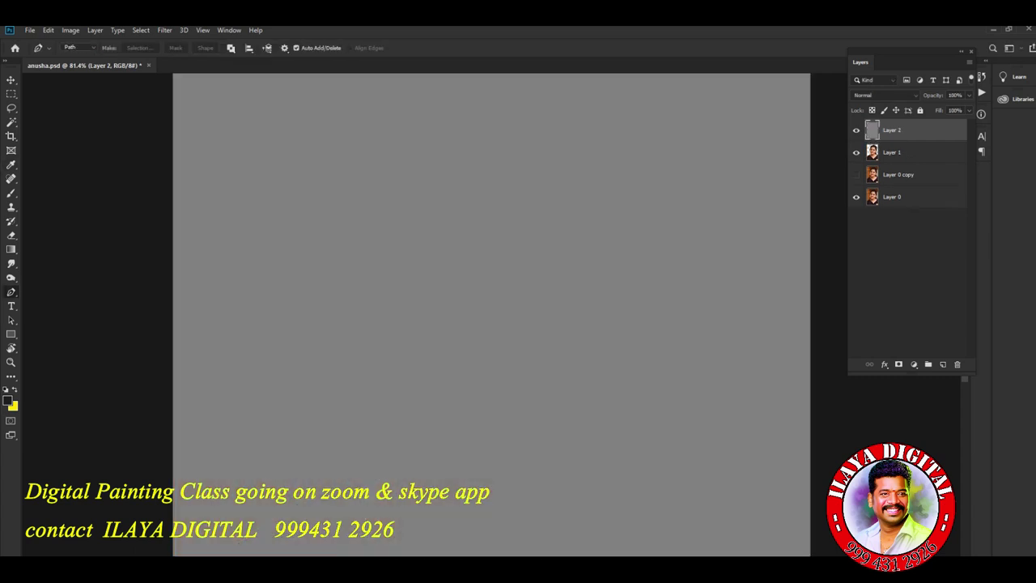
pyautogui.hotkey('ctrl', '[')
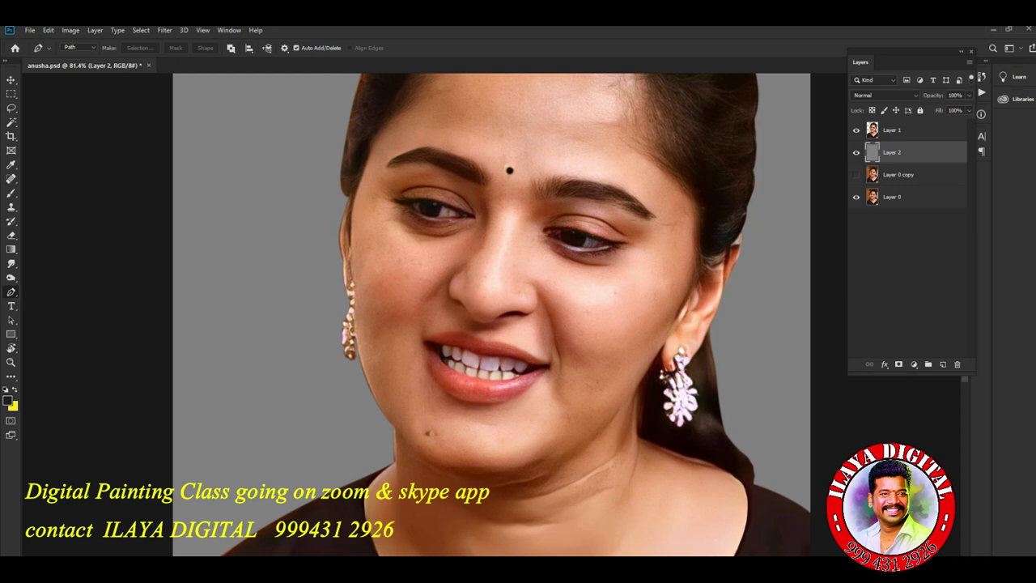
# Duplicate the cut-out Layer 1 and delete the hidden Layer 0 copy
pyautogui.scroll(7, 585, 281)
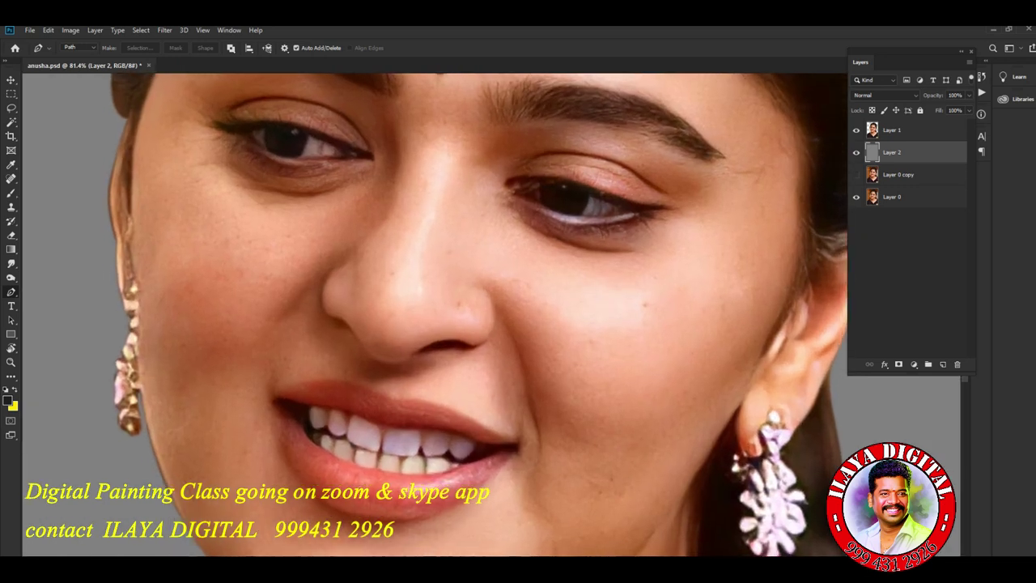
pyautogui.scroll(-10, 584, 280)
pyautogui.click(893, 131)
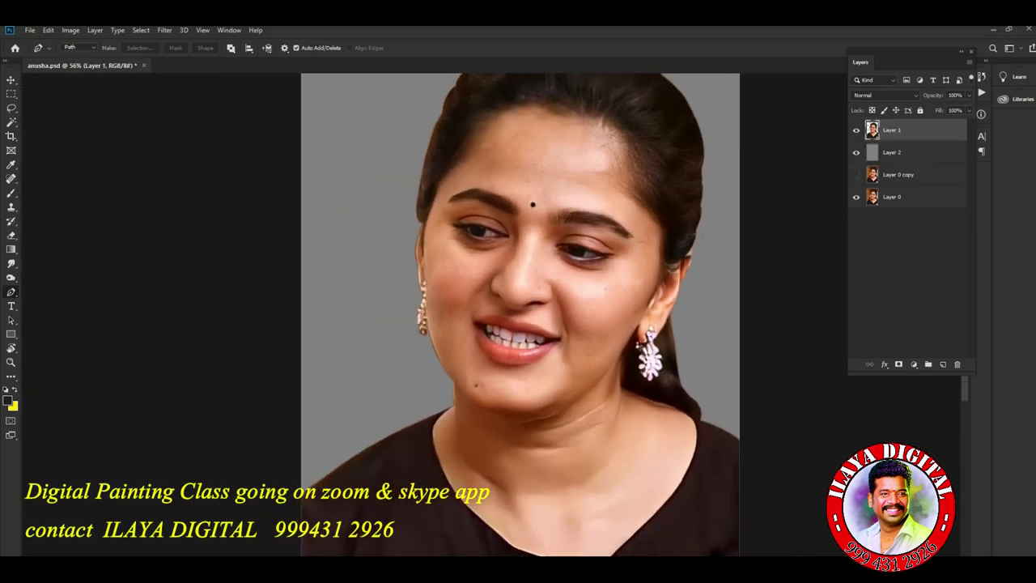
pyautogui.hotkey('ctrl', 'j')
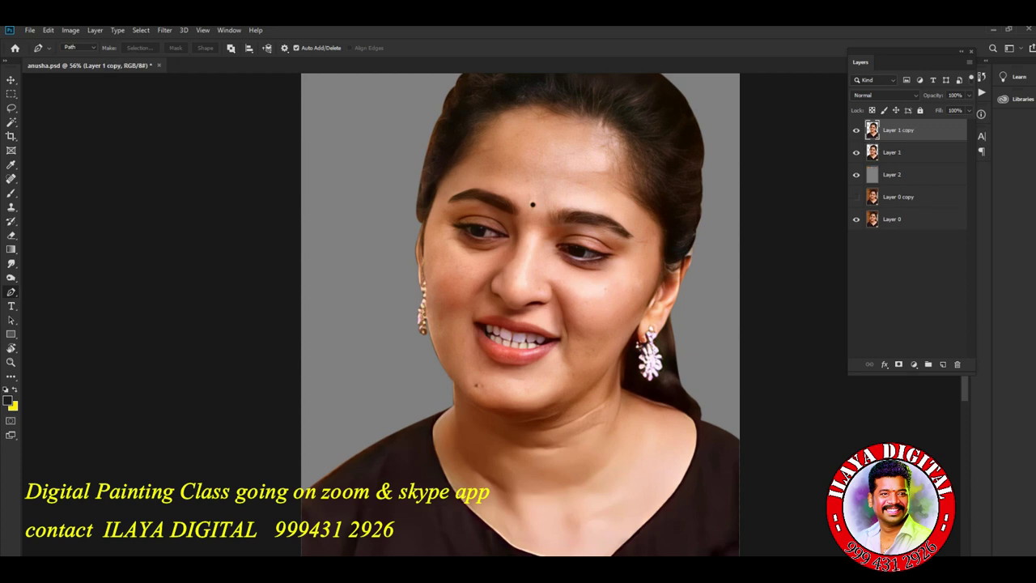
pyautogui.click(898, 197)
pyautogui.press('Delete')
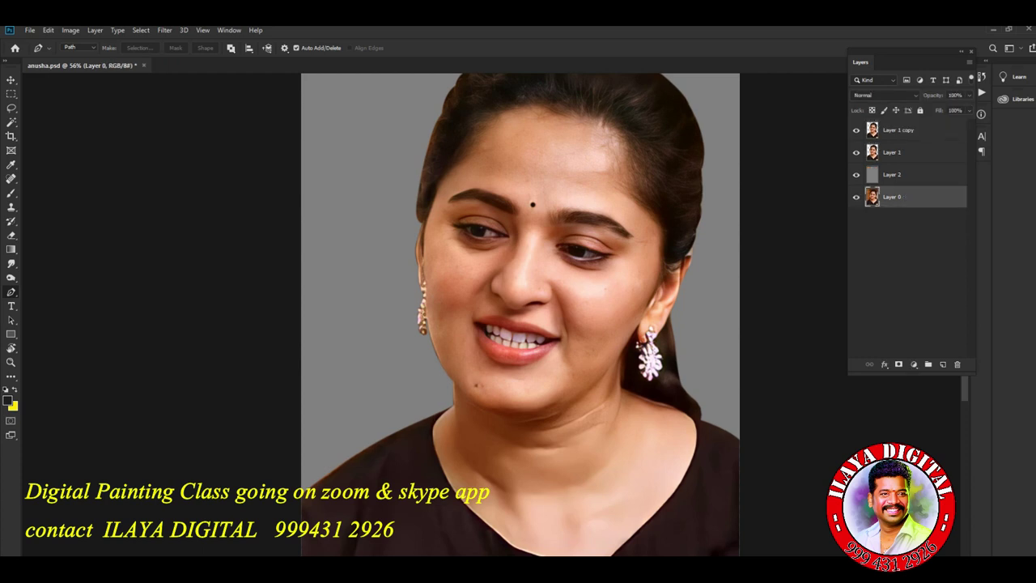
# Start a Brightness/Contrast adjustment on Layer 1 copy and set the brightness to 5
pyautogui.click(898, 131)
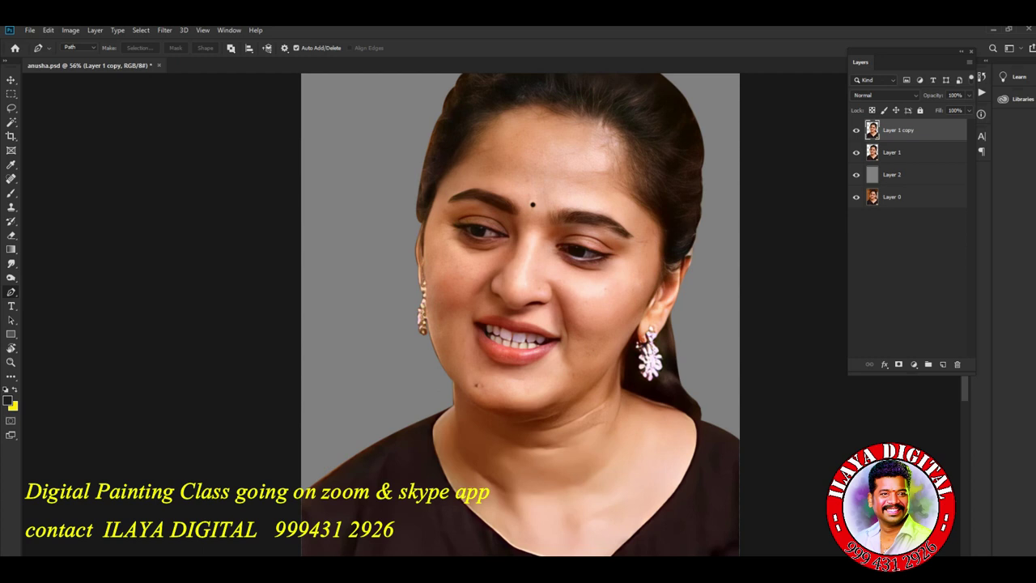
pyautogui.scroll(8, 581, 237)
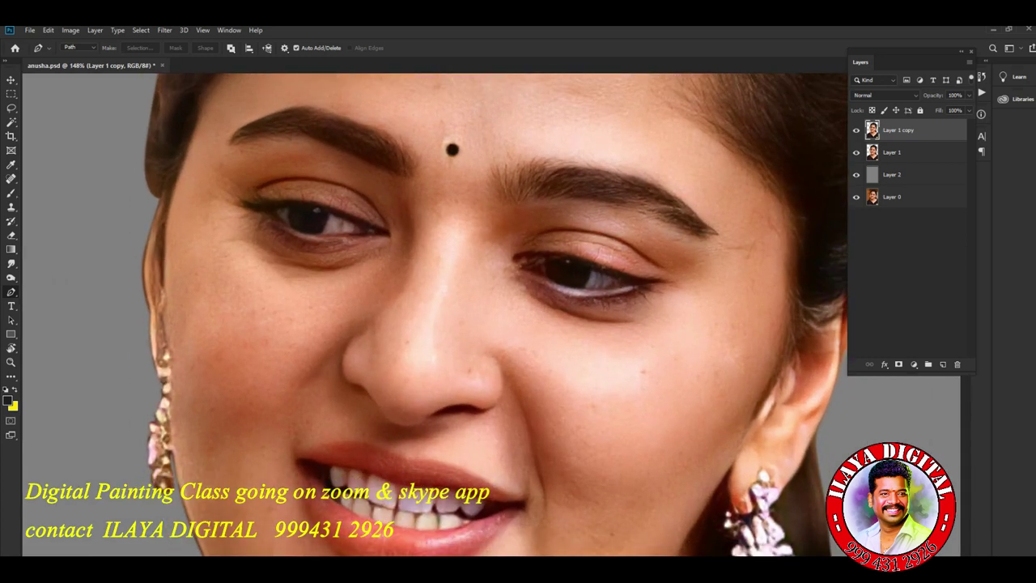
pyautogui.scroll(-8, 650, 253)
pyautogui.moveTo(651, 253); pyautogui.dragTo(463, 246)
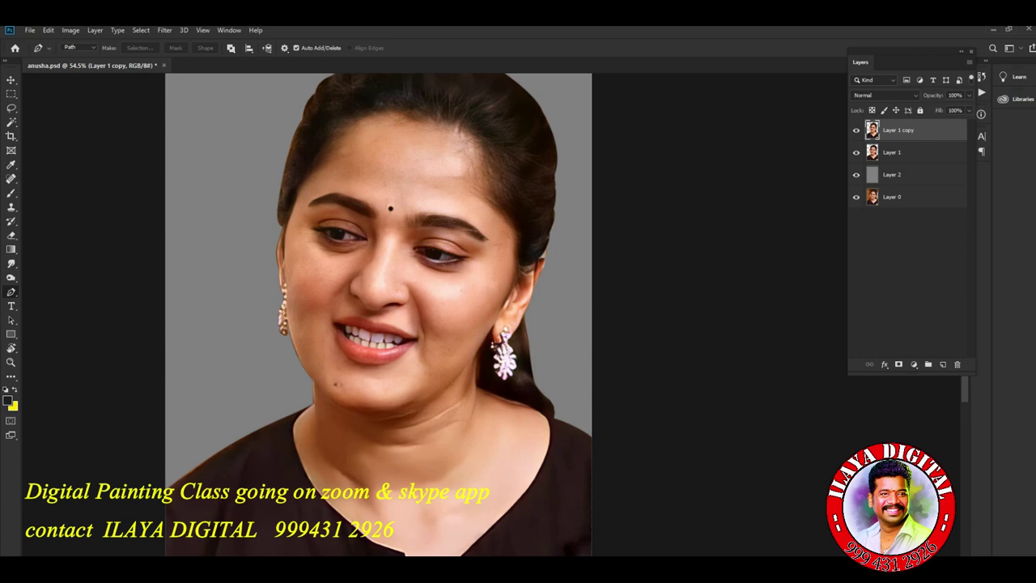
pyautogui.click(71, 30)
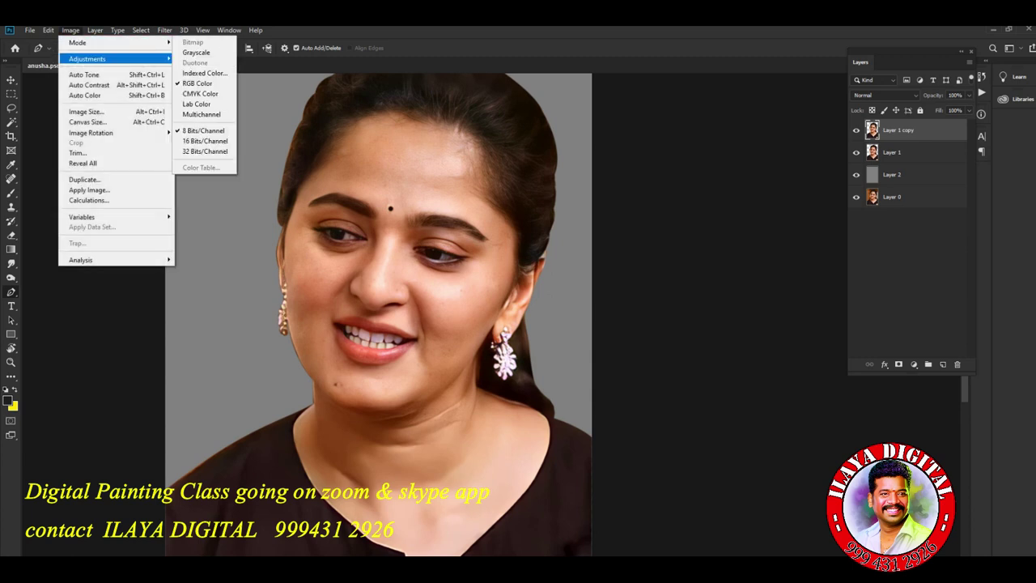
pyautogui.moveTo(87, 59)
pyautogui.click(212, 58)
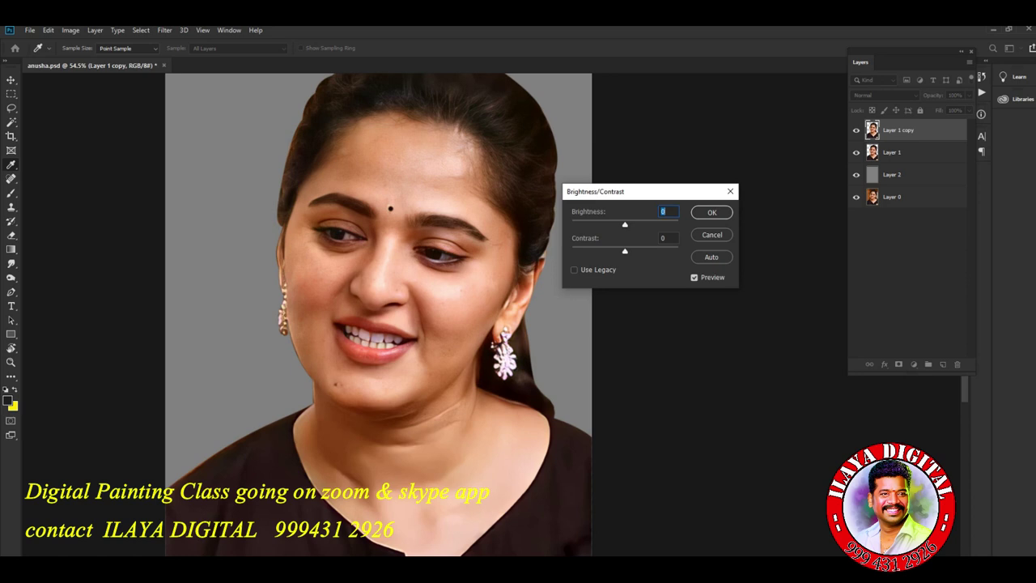
pyautogui.moveTo(625, 224); pyautogui.dragTo(629, 224)
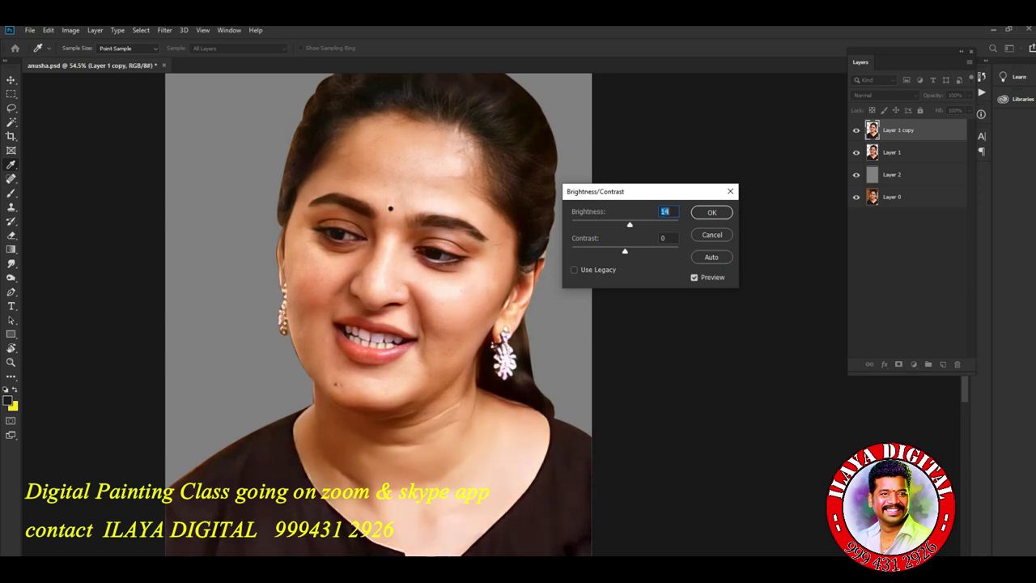
pyautogui.press('Down')
pyautogui.press('Down')
pyautogui.press('Down')
pyautogui.moveTo(629, 224); pyautogui.dragTo(624, 225)
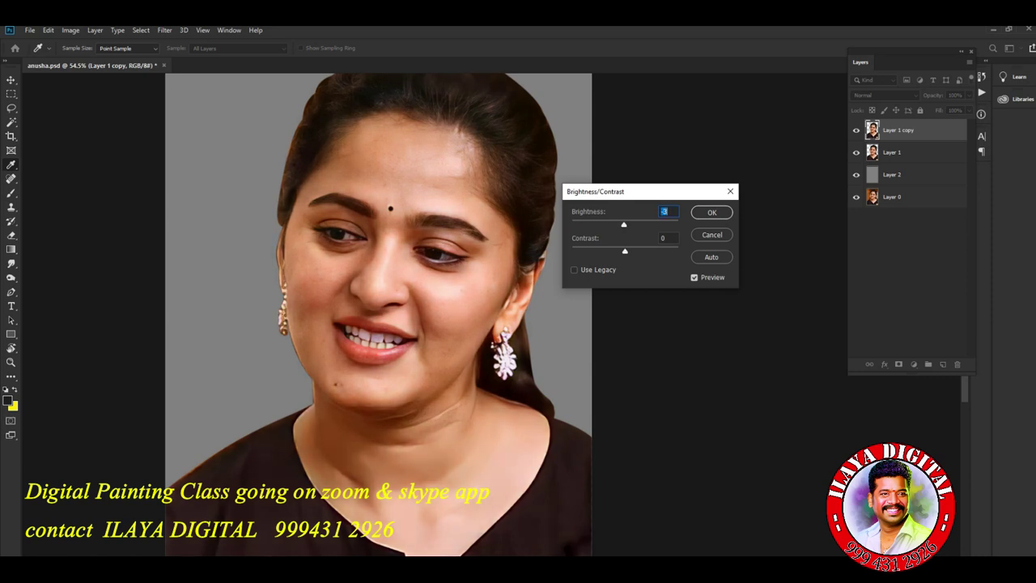
pyautogui.scroll(7, 492, 285)
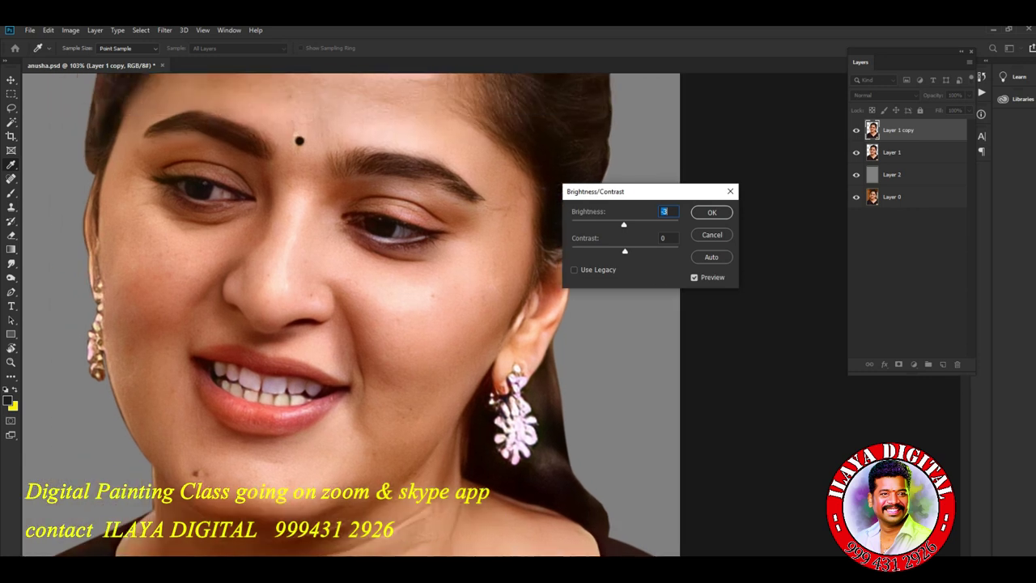
pyautogui.moveTo(364, 291); pyautogui.dragTo(385, 294)
pyautogui.moveTo(624, 224)
pyautogui.mouseDown()
pyautogui.moveTo(651, 224)
pyautogui.moveTo(617, 224)
pyautogui.moveTo(627, 224)
pyautogui.mouseUp()
pyautogui.write('0')
pyautogui.write('5')
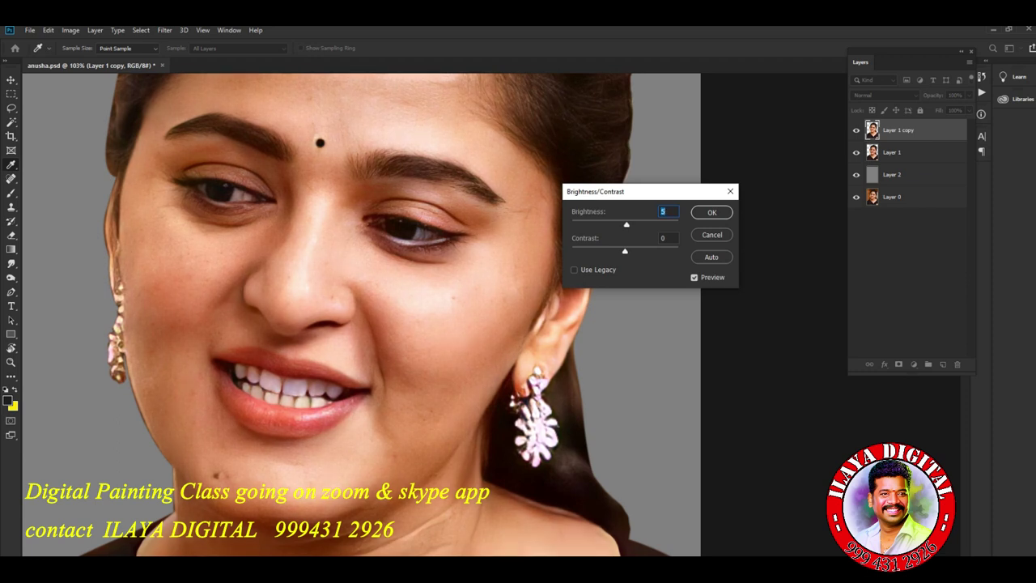
# Raise the contrast, compare with the preview off and on, and apply the Brightness/Contrast adjustment
pyautogui.moveTo(625, 251); pyautogui.dragTo(639, 251)
pyautogui.click(694, 277)
pyautogui.click(695, 278)
pyautogui.click(711, 212)
pyautogui.press('p')
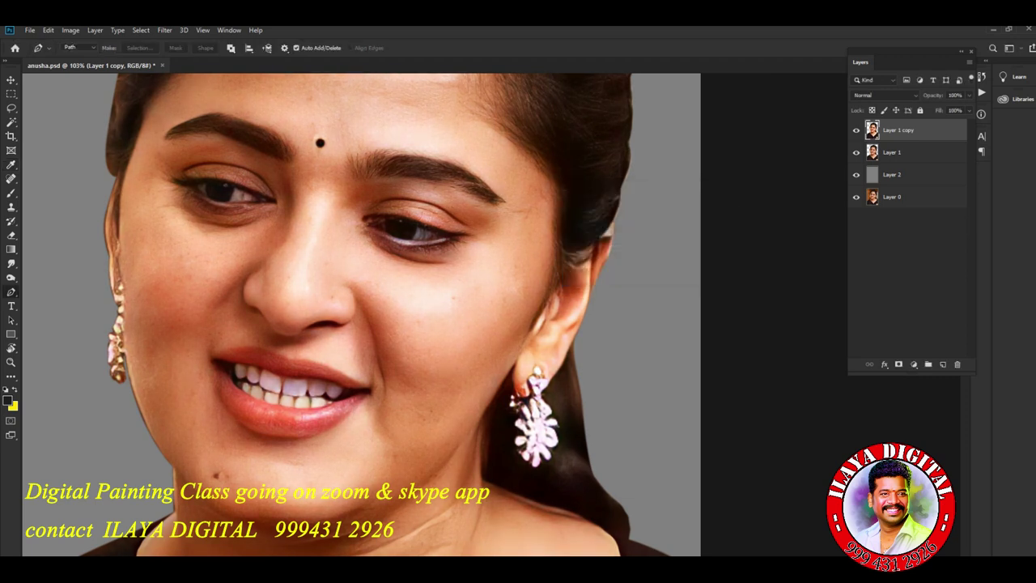
# Apply Color Balance to Layer 1 copy, shifting the highlights toward blue by +32
pyautogui.hotkey('ctrl', 'b')
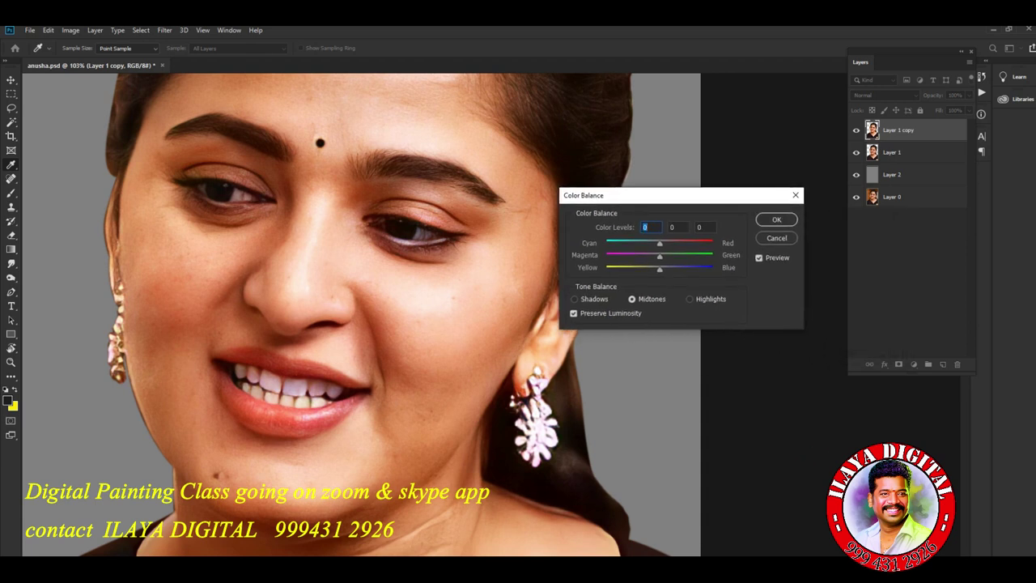
pyautogui.moveTo(659, 270)
pyautogui.mouseDown()
pyautogui.moveTo(654, 256)
pyautogui.moveTo(676, 269)
pyautogui.mouseUp()
pyautogui.click(690, 299)
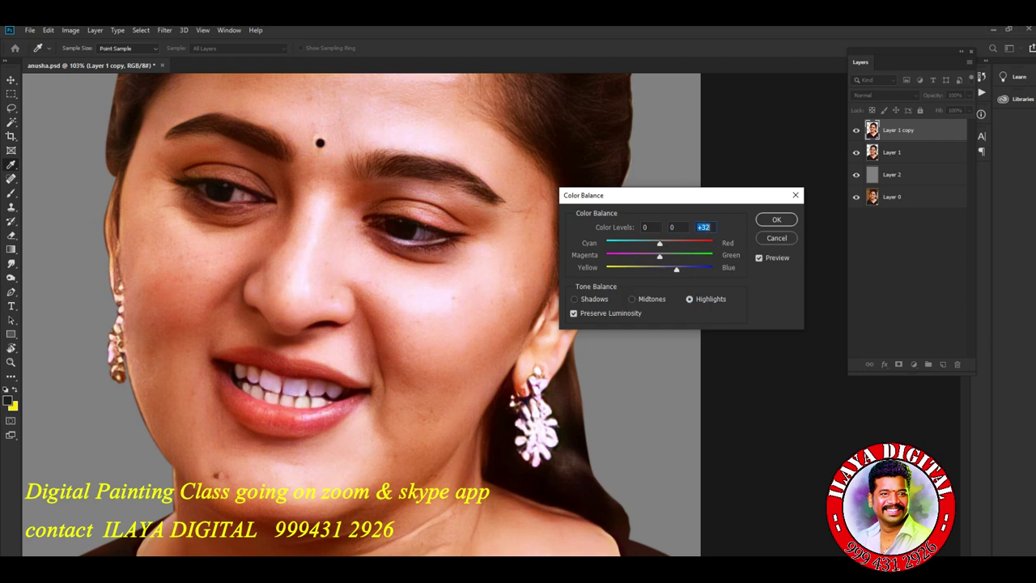
pyautogui.press('Return')
pyautogui.press('p')
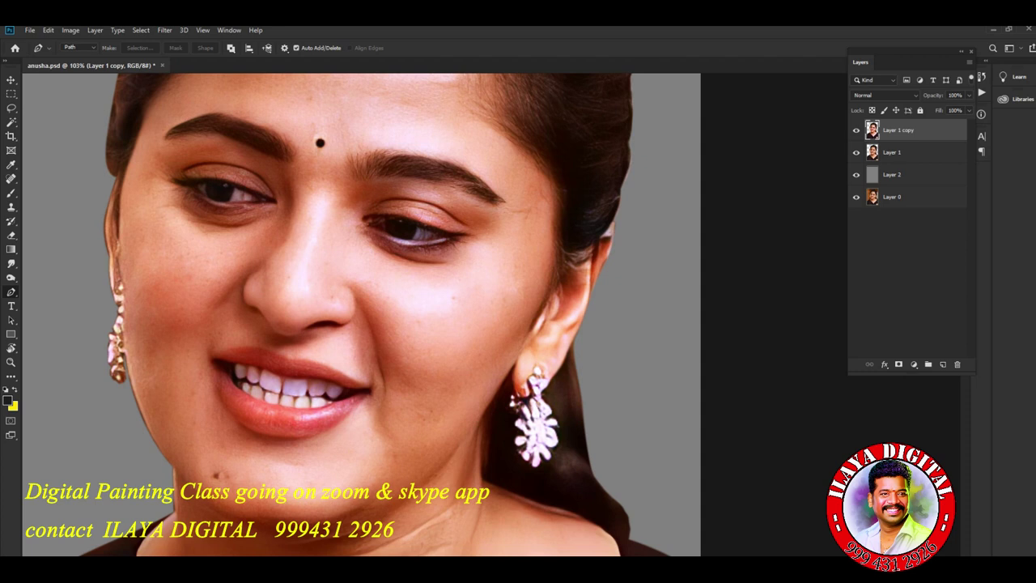
# Apply Levels to Layer 1 copy with input black 11 and white 241, and compare with the layer hidden
pyautogui.hotkey('ctrl', 'l')
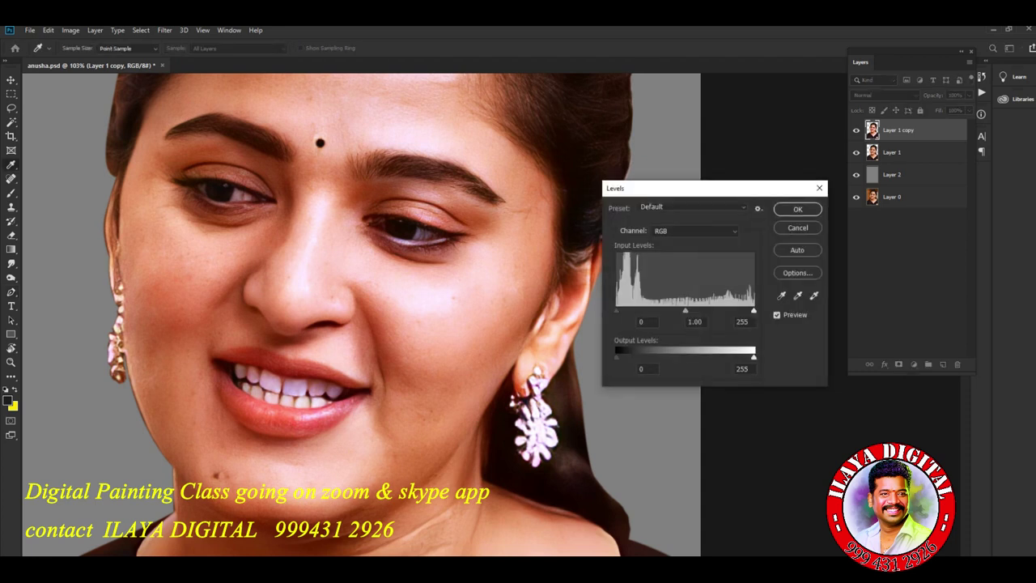
pyautogui.moveTo(616, 311); pyautogui.dragTo(617, 311)
pyautogui.write('15')
pyautogui.press('Up')
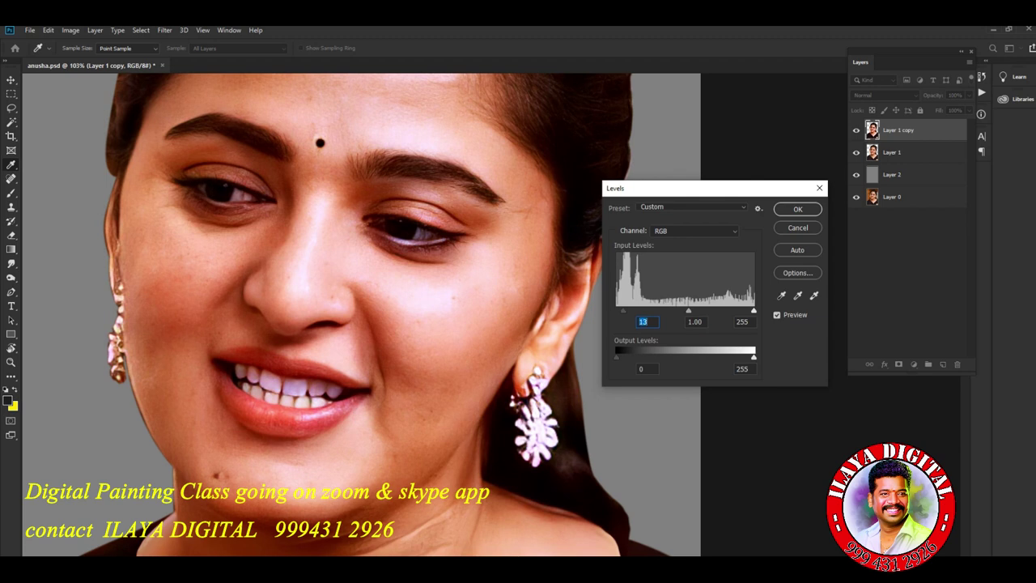
pyautogui.moveTo(753, 311); pyautogui.dragTo(746, 311)
pyautogui.moveTo(623, 311)
pyautogui.mouseDown()
pyautogui.moveTo(663, 311)
pyautogui.moveTo(616, 311)
pyautogui.mouseUp()
pyautogui.hotkey('shift', 'Up')
pyautogui.press('Up')
pyautogui.press('Return')
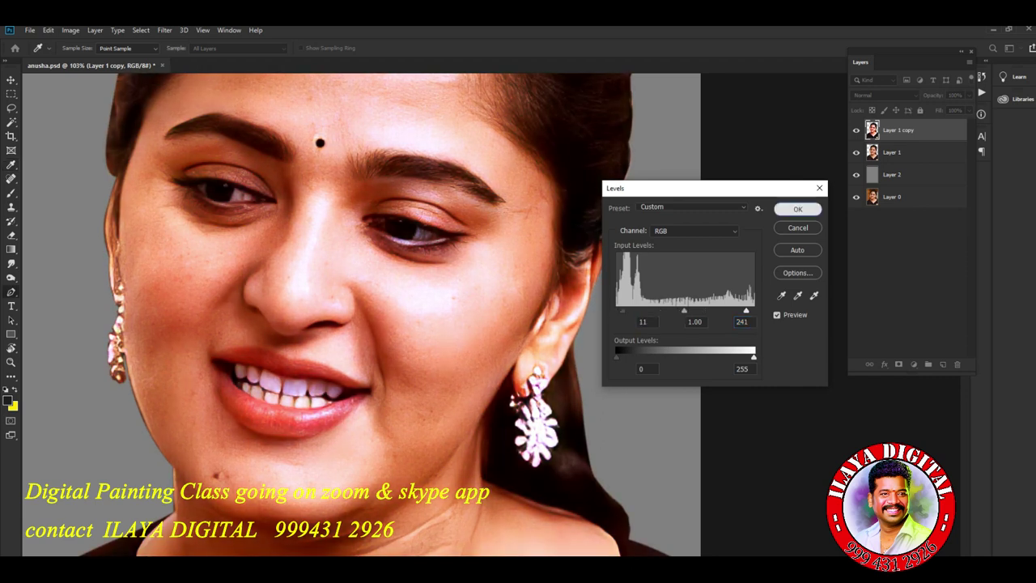
pyautogui.press('p')
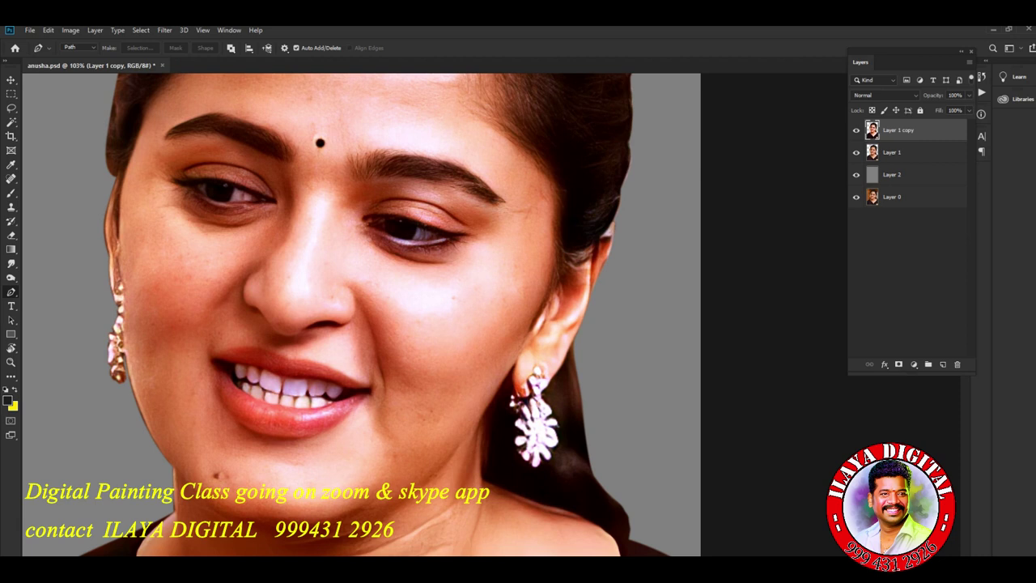
pyautogui.click(856, 129)
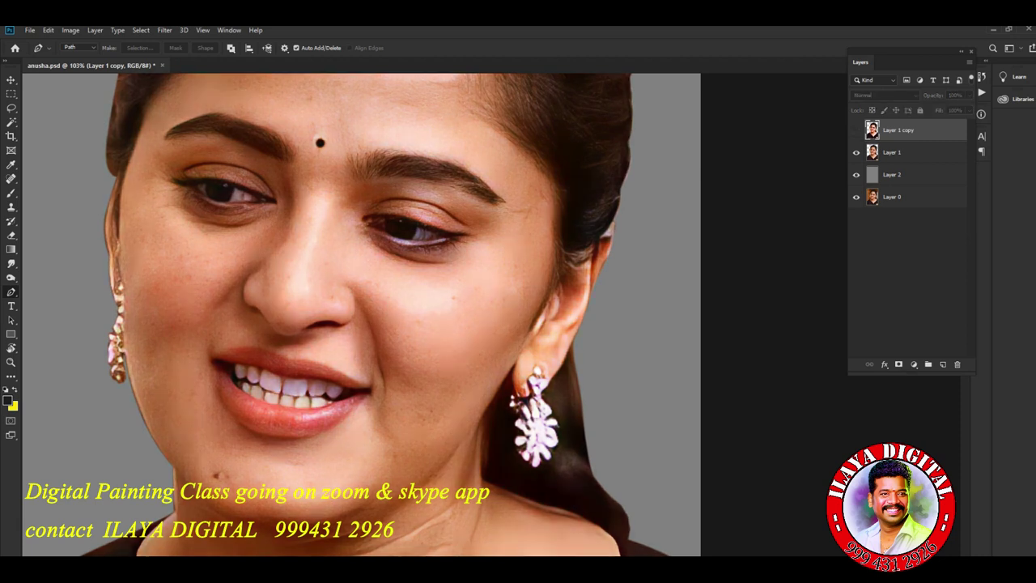
pyautogui.click(857, 130)
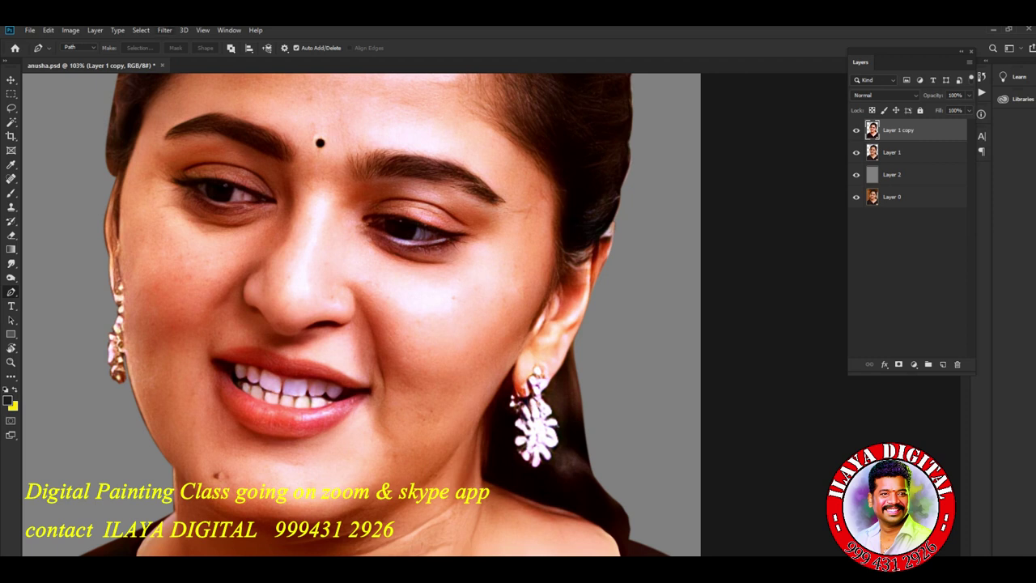
# Sharpen Layer 1 copy with Unsharp Mask at amount 63%, radius 4.3 pixels and threshold 0
pyautogui.click(165, 30)
pyautogui.moveTo(176, 216)
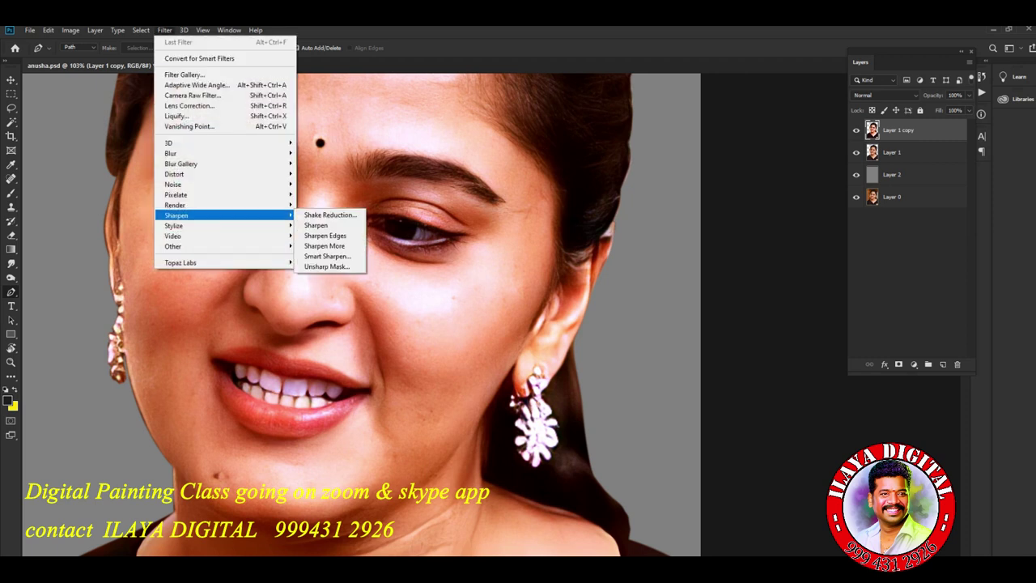
pyautogui.click(326, 267)
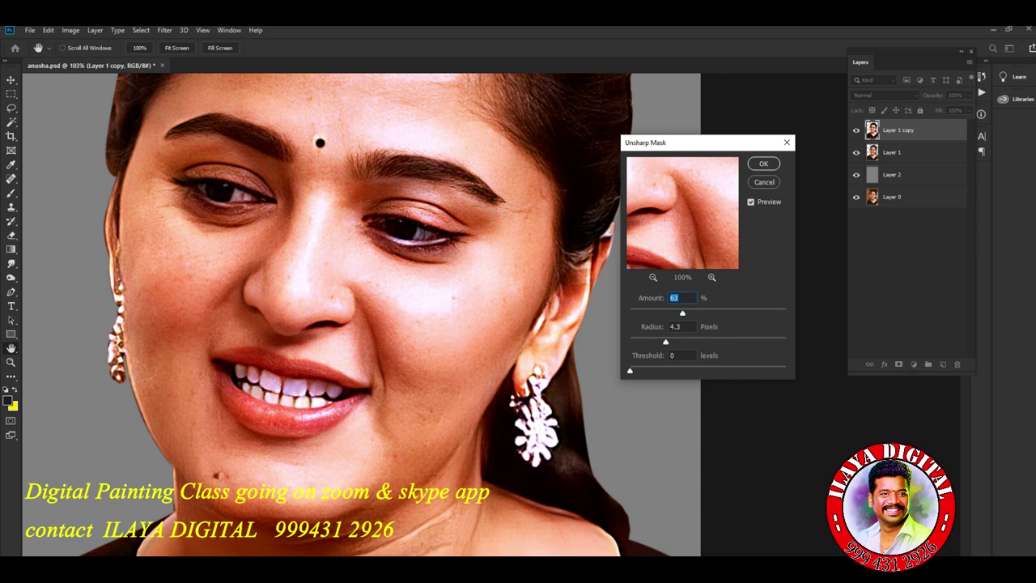
pyautogui.press('Return')
pyautogui.press('p')
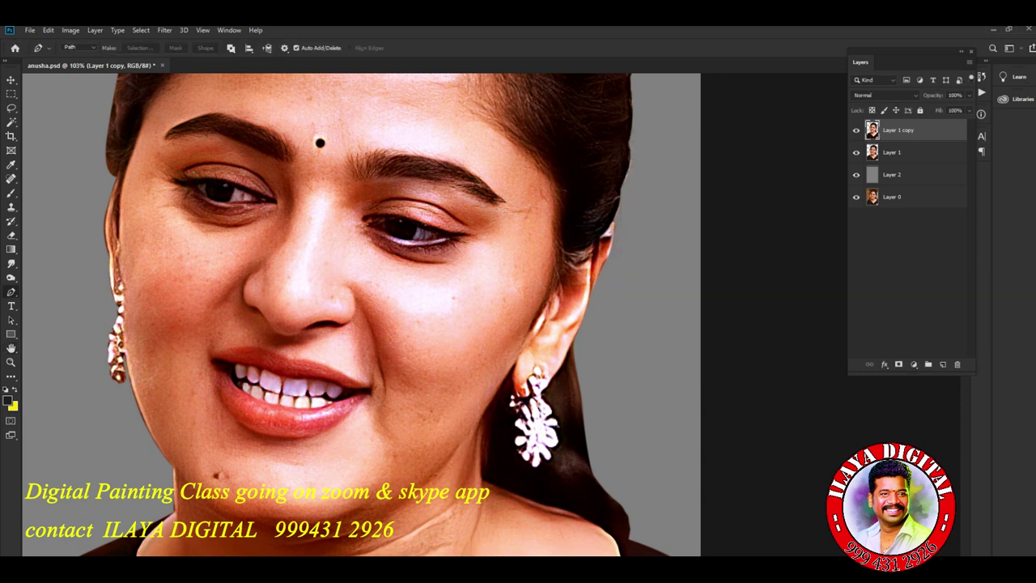
# Add a new empty layer above Layer 1 copy and remove the stray path point on the cheek
pyautogui.hotkey('ctrl', 'shift', 'n')
pyautogui.press('Return')
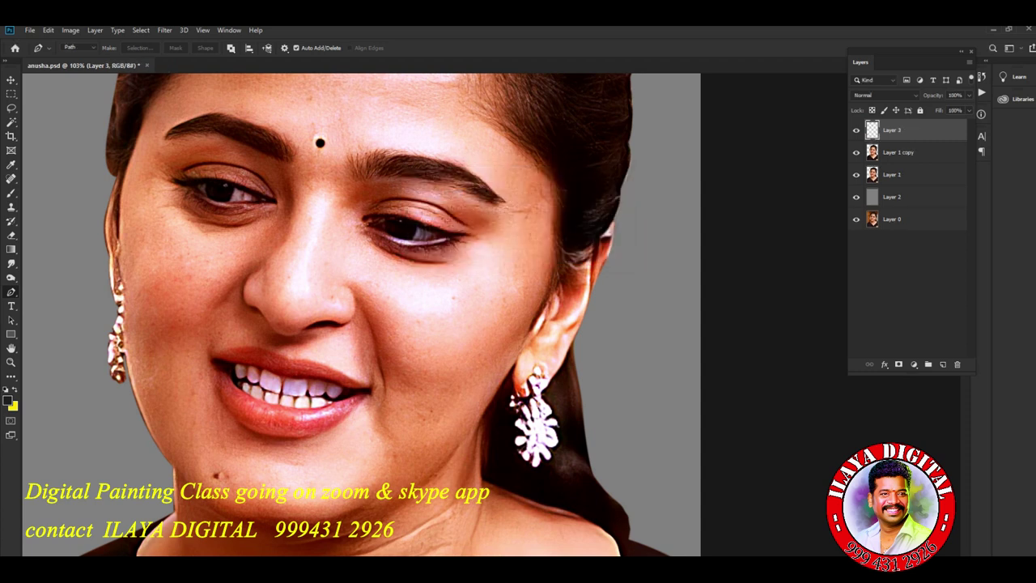
pyautogui.scroll(8, 381, 323)
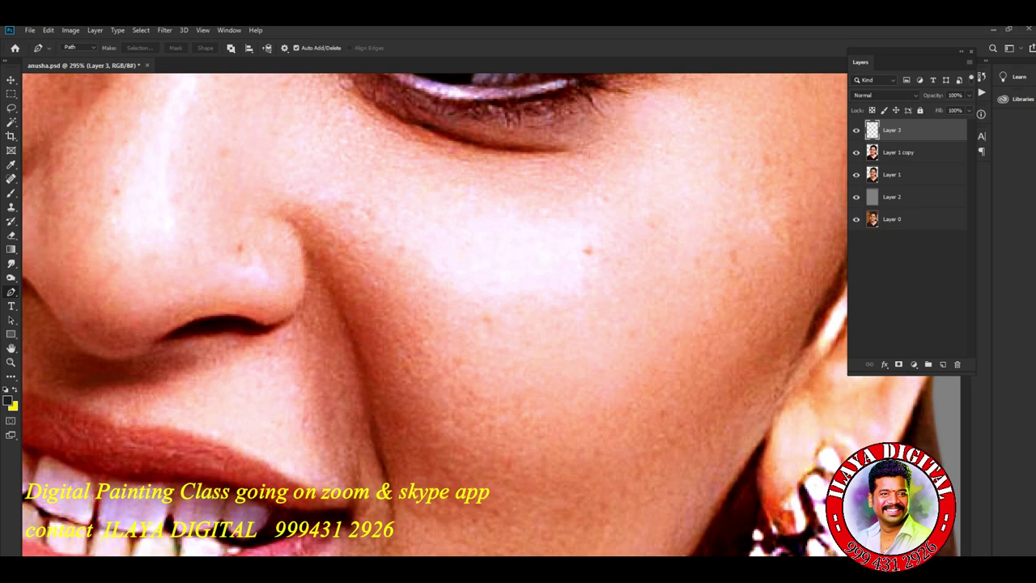
pyautogui.click(503, 358)
pyautogui.press('Delete')
pyautogui.hotkey('ctrl', '0')
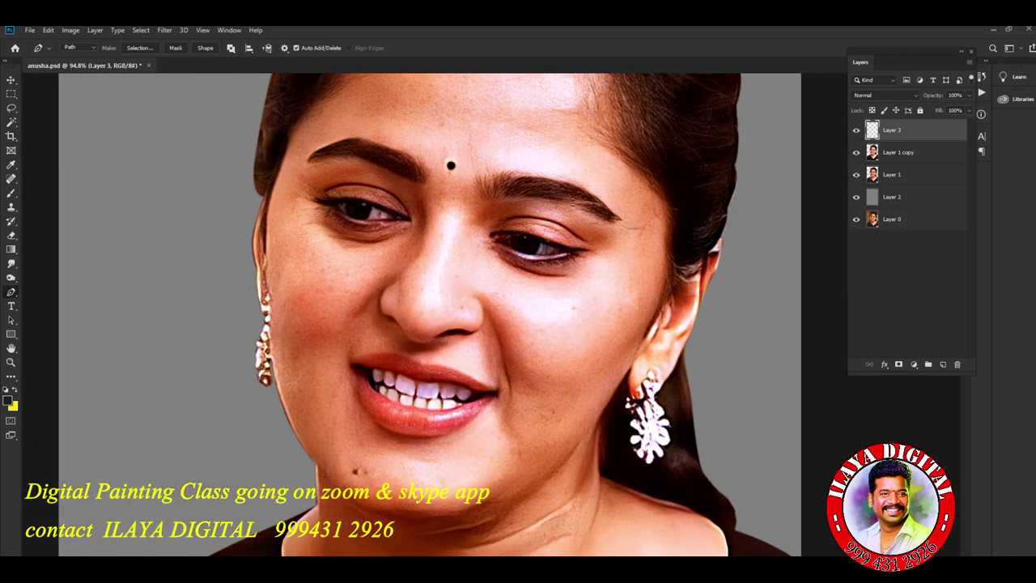
pyautogui.hotkey('ctrl', 'alt', 'i')
pyautogui.press('Tab')
pyautogui.press('Tab')
pyautogui.write('300')
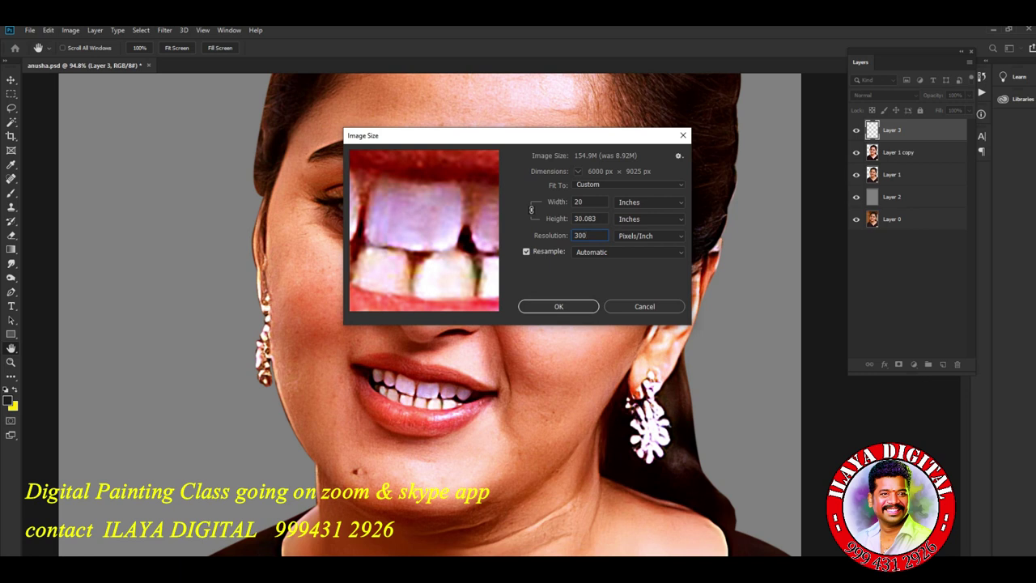
pyautogui.press('Escape')
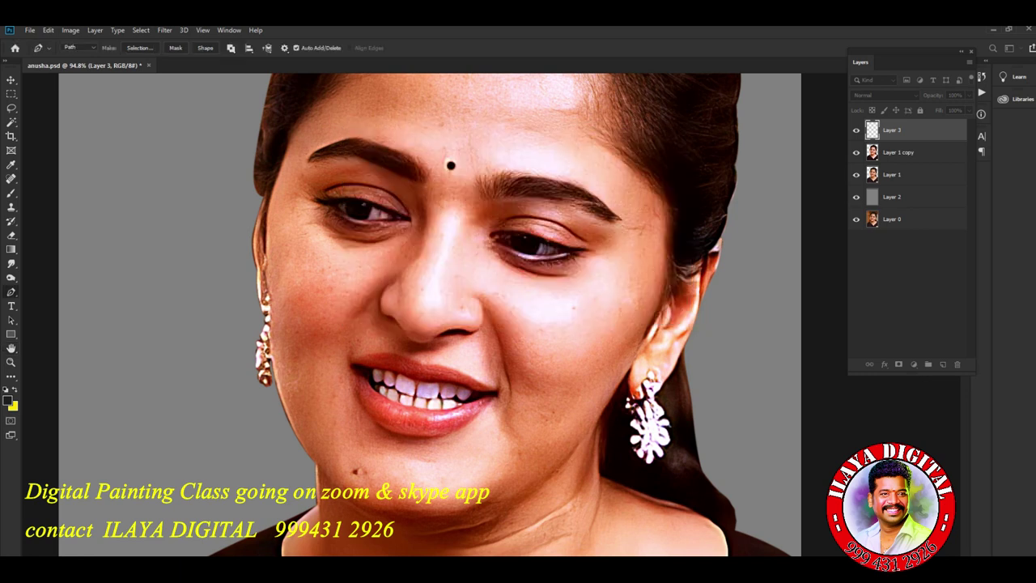